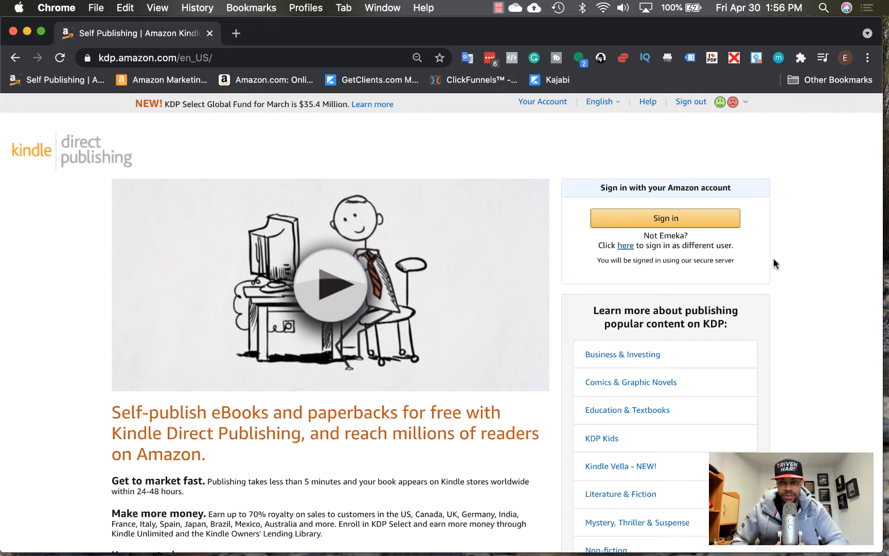
# Sign in to KDP and open a Bookshelf book's Promote and Advertise page with its ad campaign options.
pyautogui.click(688, 222)
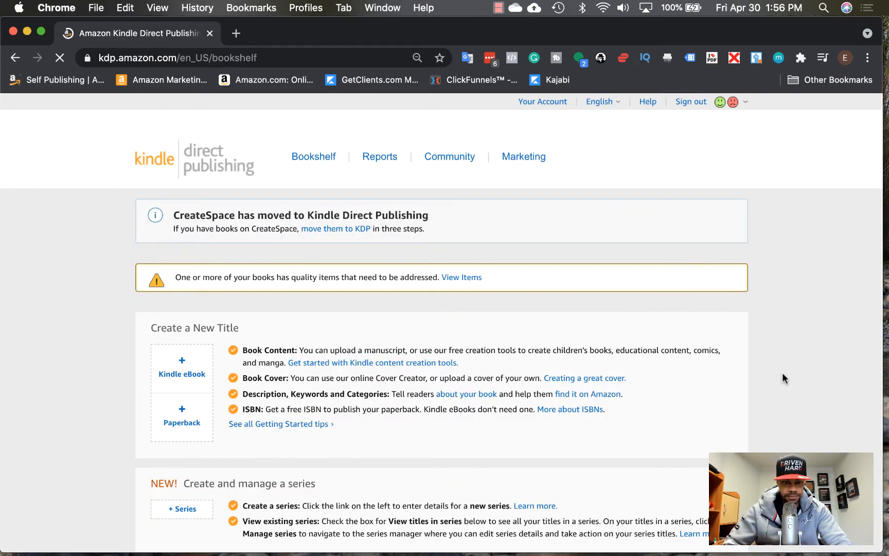
pyautogui.scroll(-10, 782, 378)
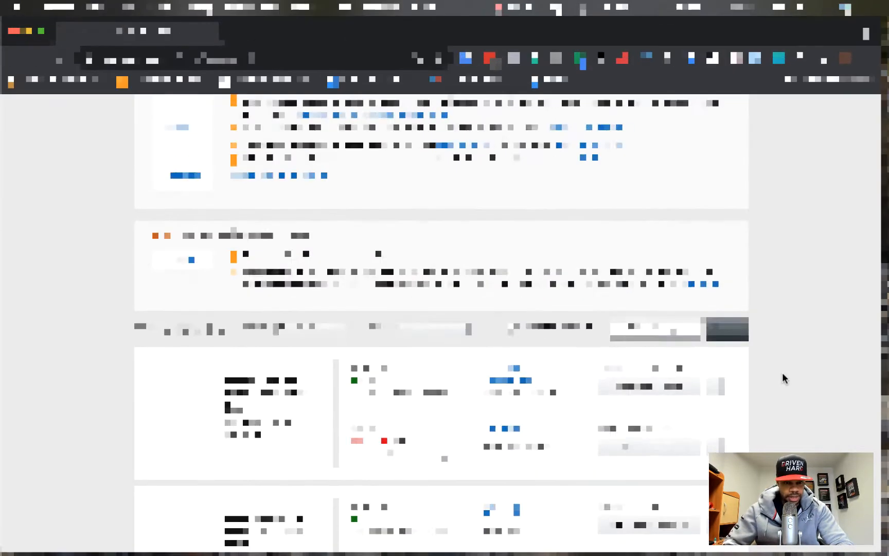
pyautogui.scroll(1, 782, 378)
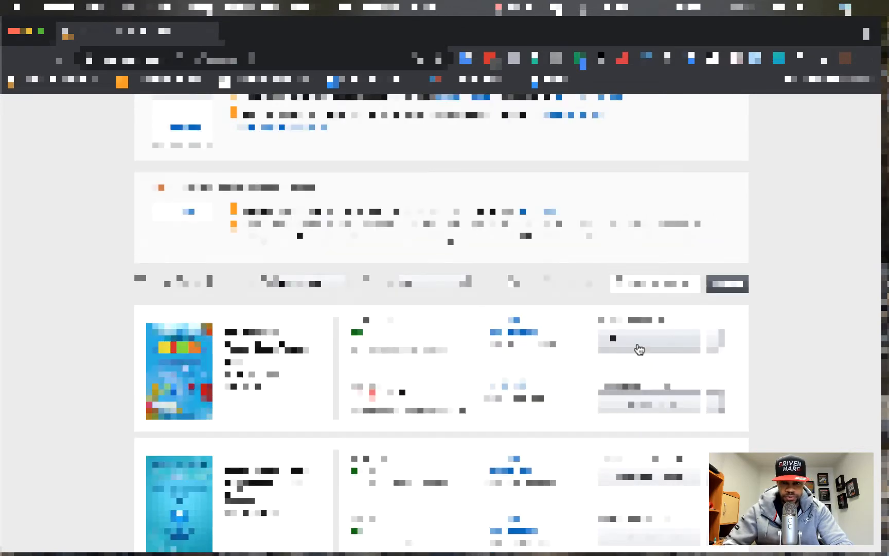
pyautogui.click(639, 349)
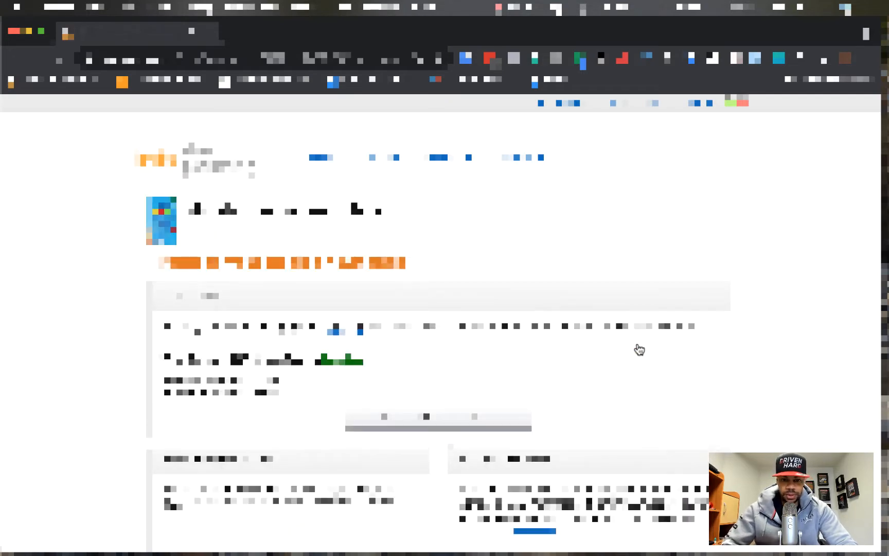
pyautogui.scroll(-5, 639, 350)
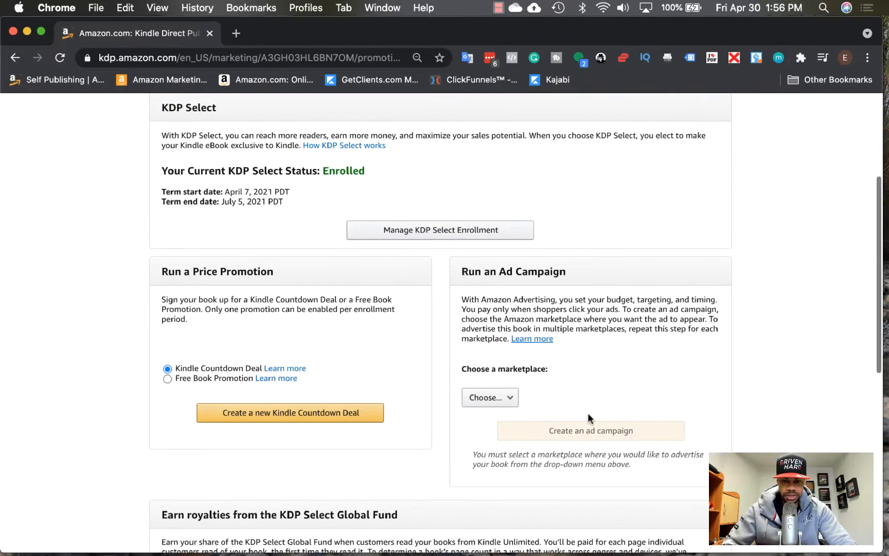
# Choose Amazon.com as the marketplace and create an ad campaign for the book.
pyautogui.click(484, 401)
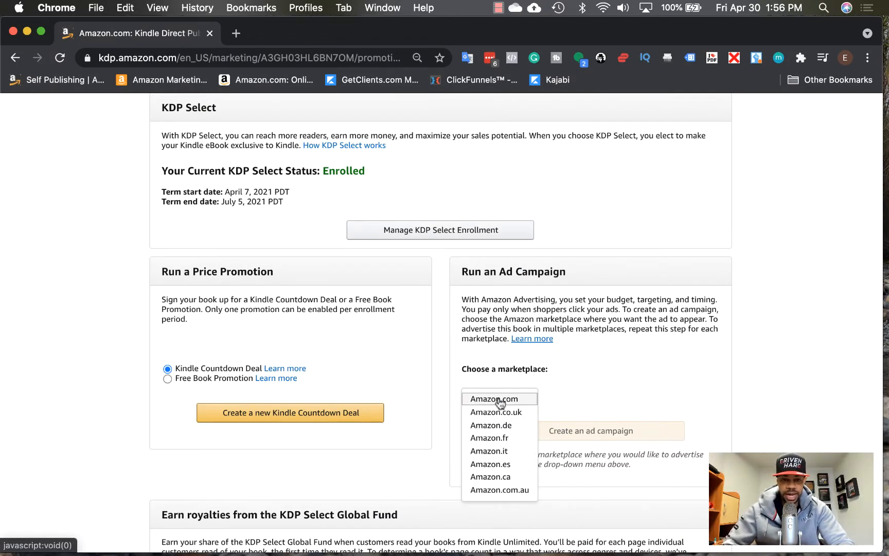
pyautogui.click(499, 401)
pyautogui.click(579, 436)
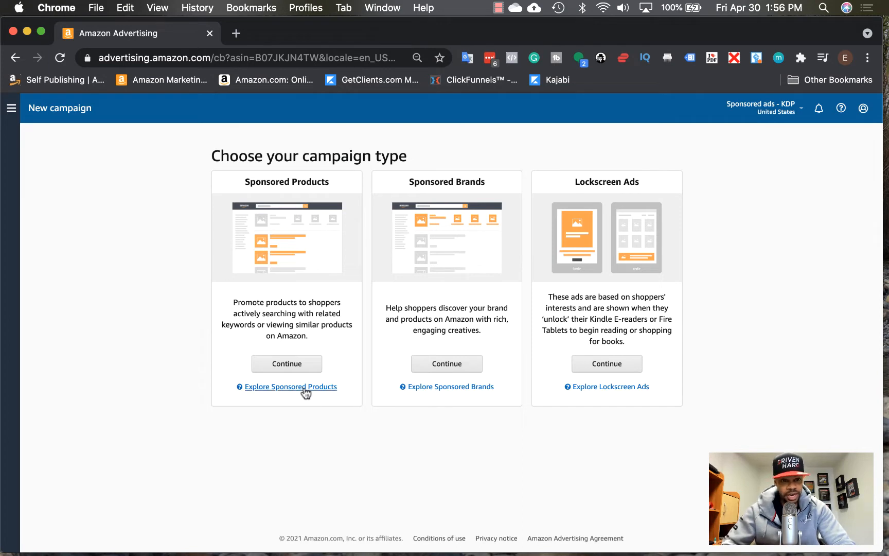
# Pick Sponsored Products, name it 'Met Kid - Auto Test', set a 10.00 daily budget, keep Automatic targeting.
pyautogui.click(287, 364)
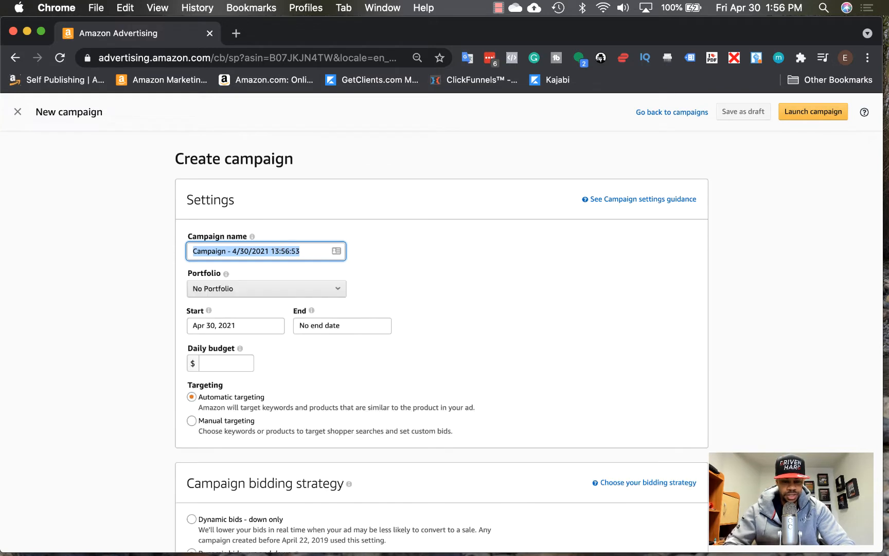
pyautogui.write('Met K')
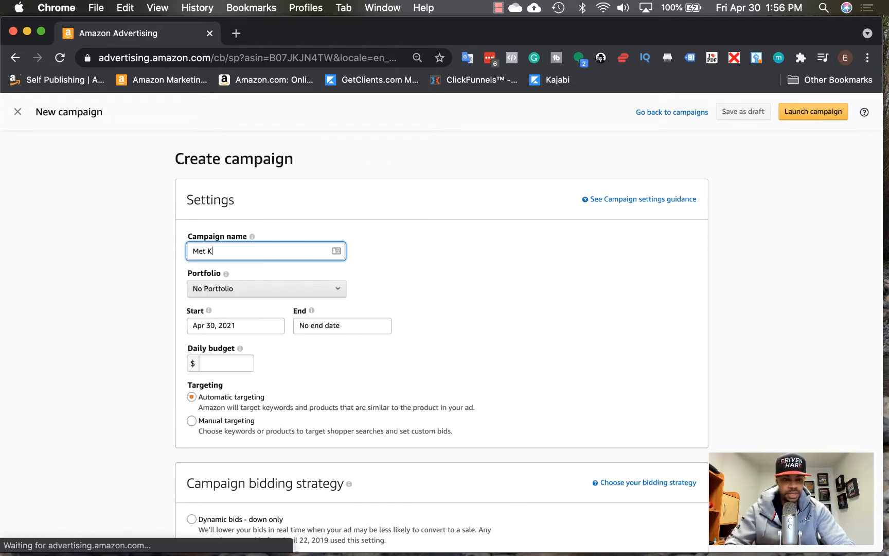
pyautogui.write('id - Auto ')
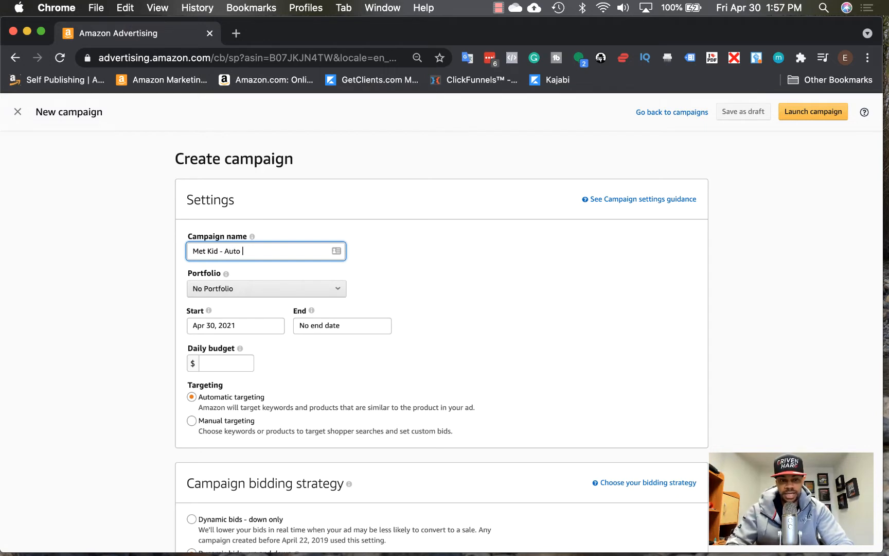
pyautogui.write('Test')
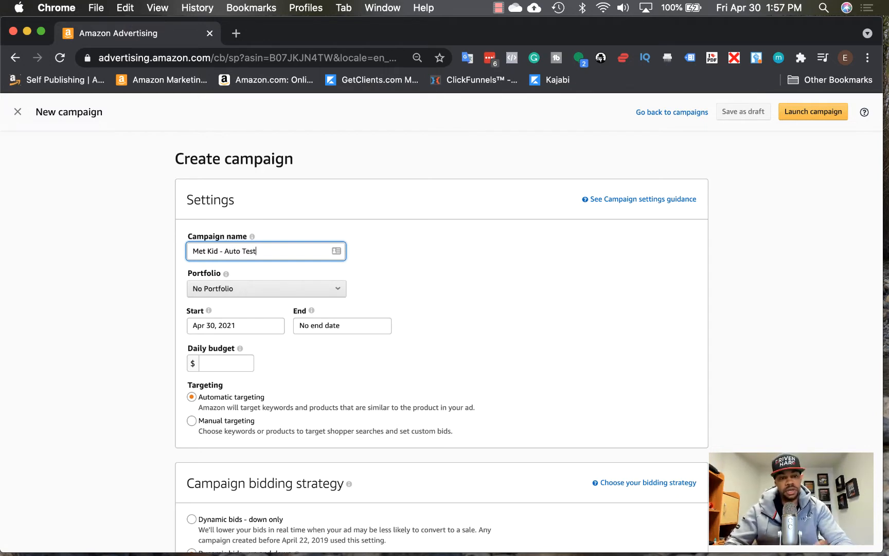
pyautogui.click(224, 363)
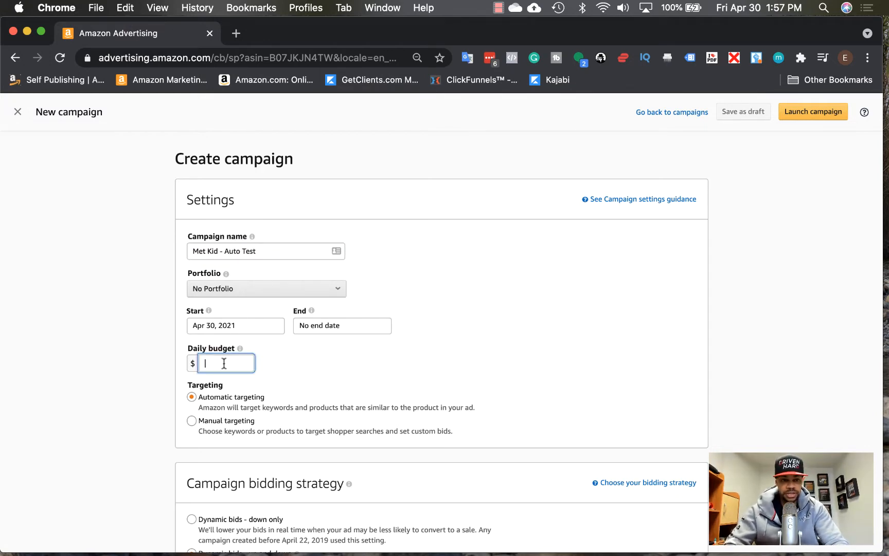
pyautogui.write('10.00')
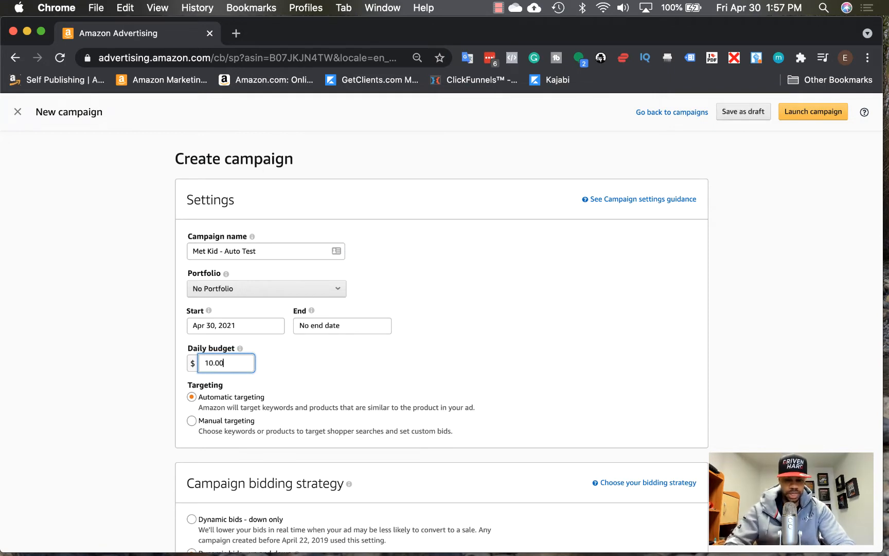
pyautogui.click(108, 404)
pyautogui.click(227, 398)
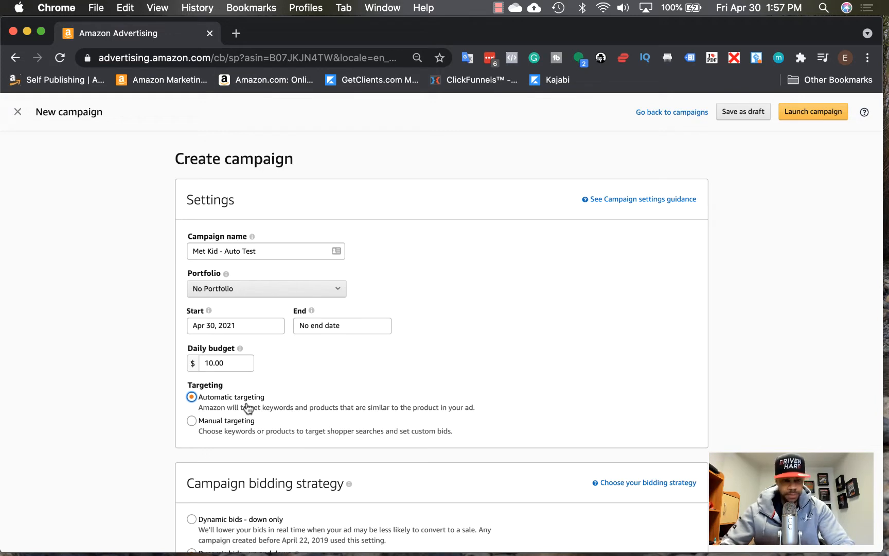
# Set bidding to dynamic bids down only, choose the Standard ad format, and go to product search.
pyautogui.scroll(-5, 248, 408)
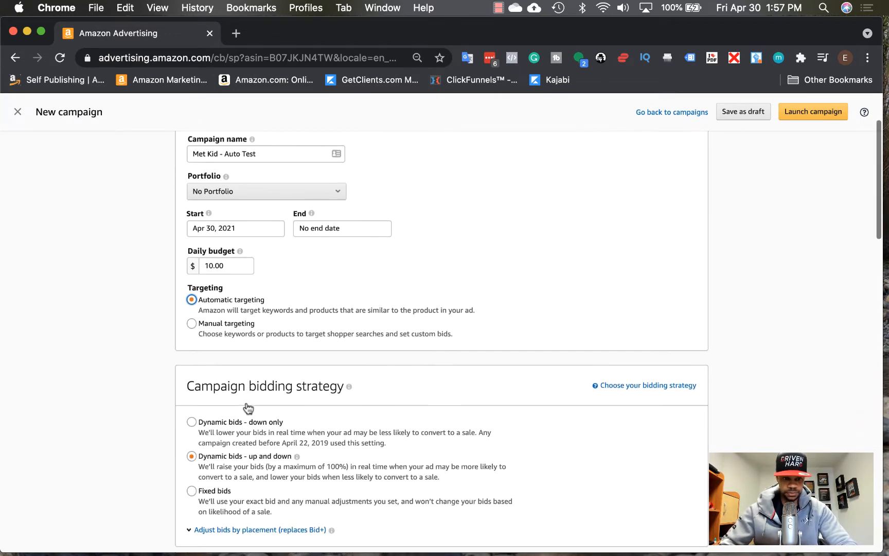
pyautogui.click(191, 352)
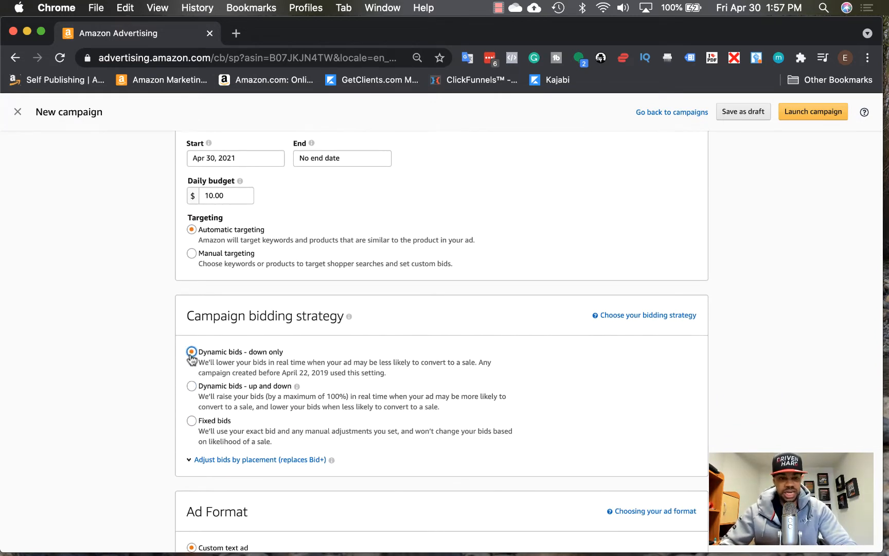
pyautogui.scroll(-5, 192, 359)
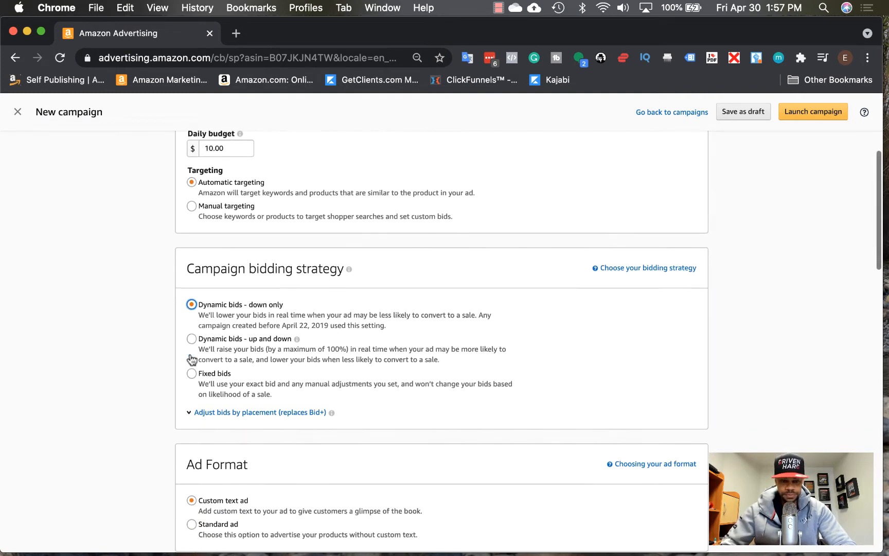
pyautogui.click(191, 414)
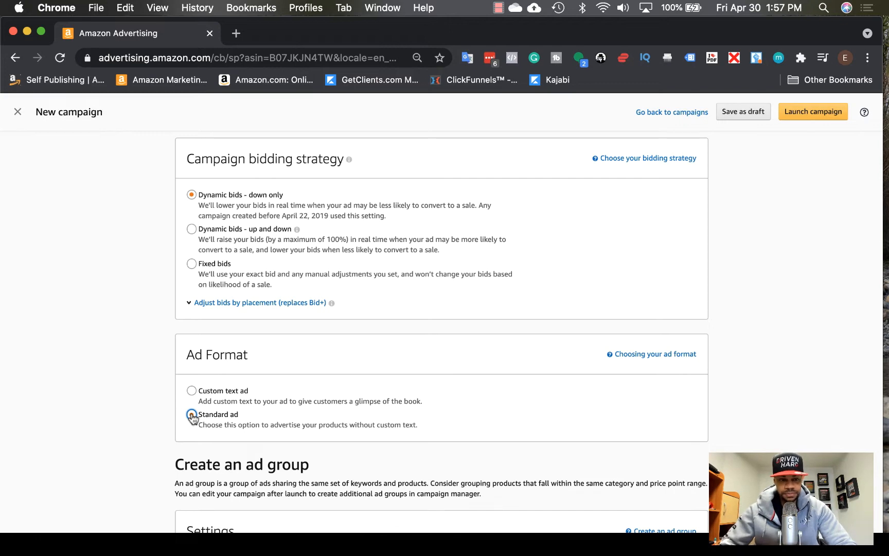
pyautogui.scroll(-6, 192, 417)
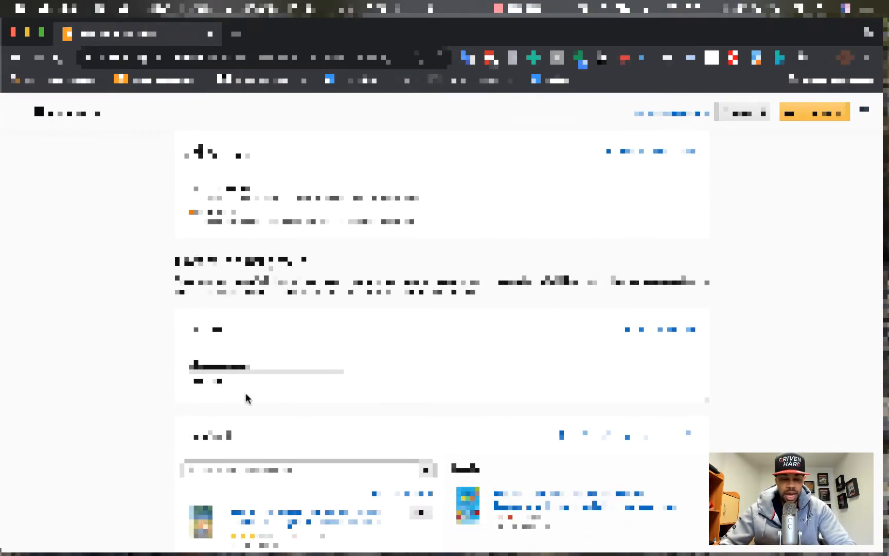
pyautogui.click(244, 471)
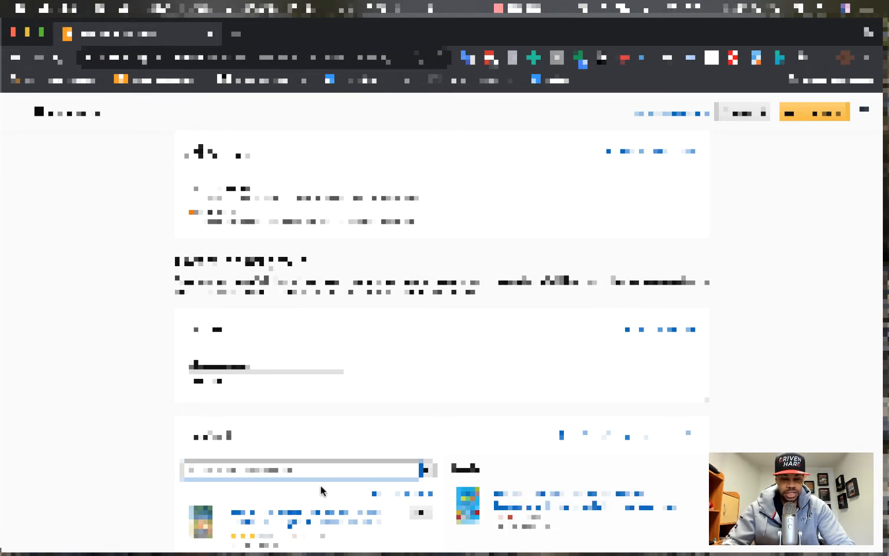
# Search products for 'coloring book for kids', correcting a misspelled word from the spelling suggestions.
pyautogui.write('coloring book for')
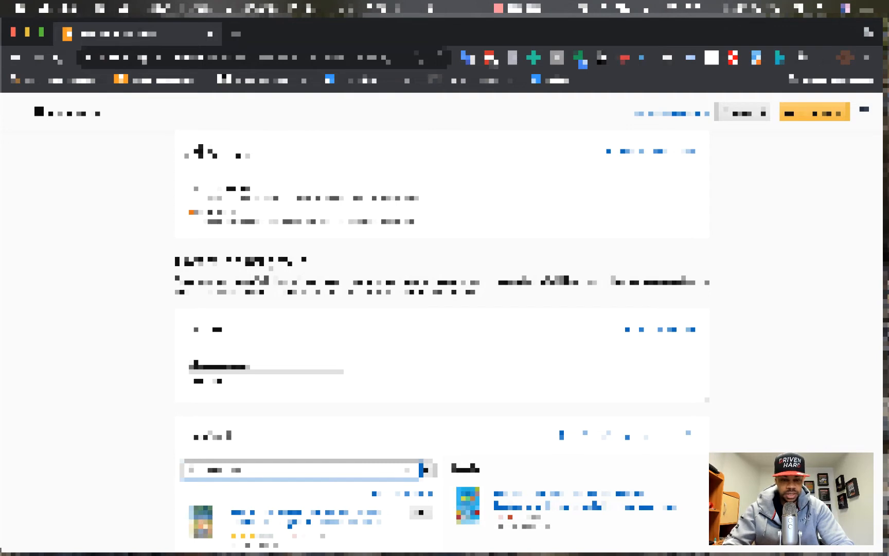
pyautogui.write(' kids')
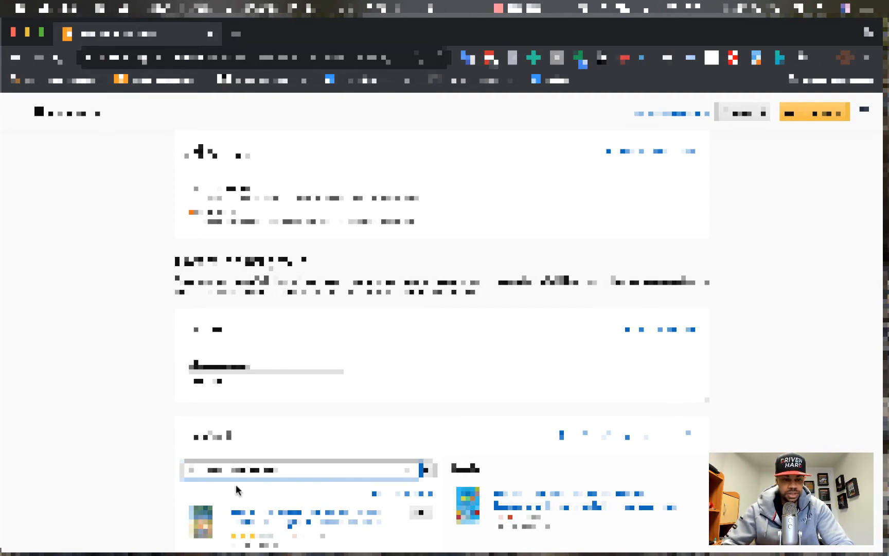
pyautogui.rightClick(225, 470)
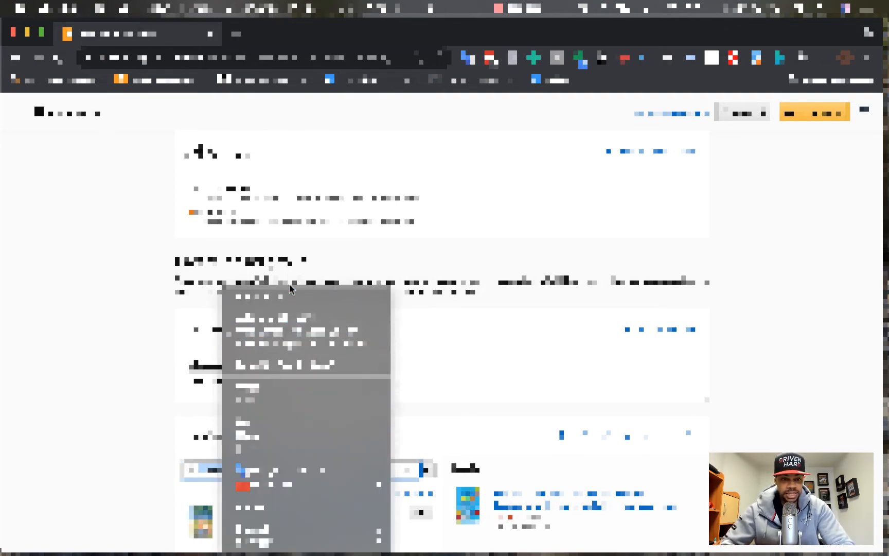
pyautogui.click(288, 296)
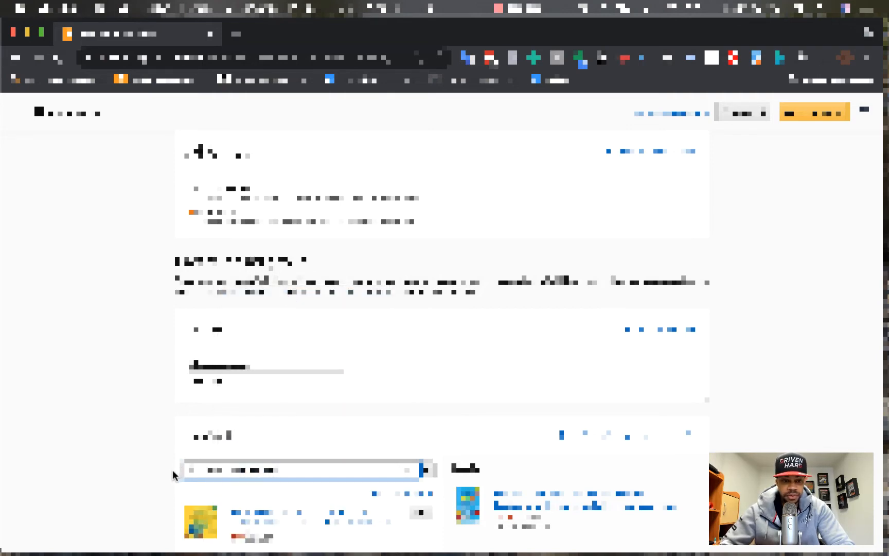
pyautogui.scroll(-3, 252, 502)
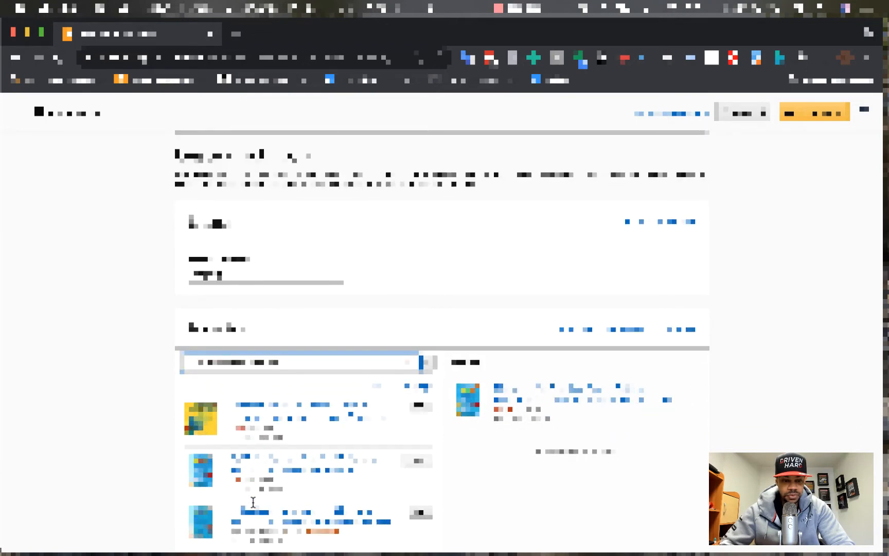
pyautogui.scroll(2, 253, 501)
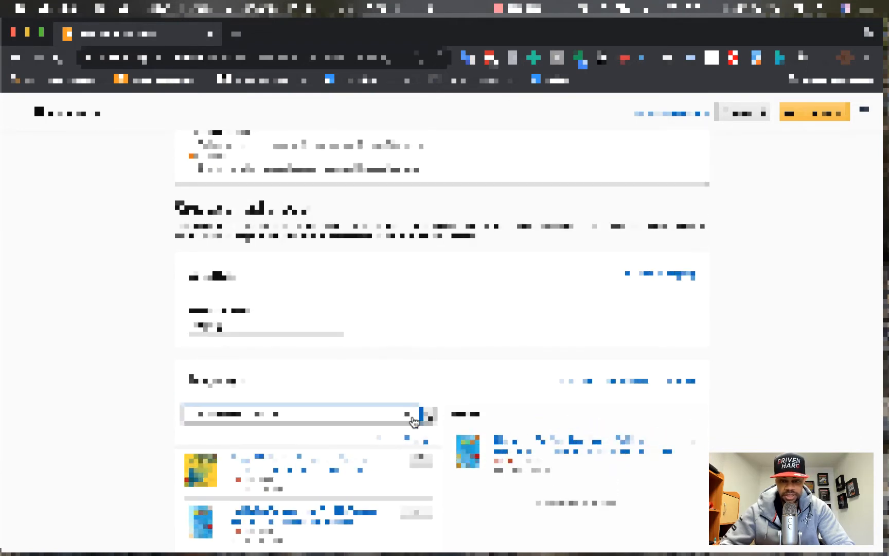
pyautogui.scroll(2, 156, 411)
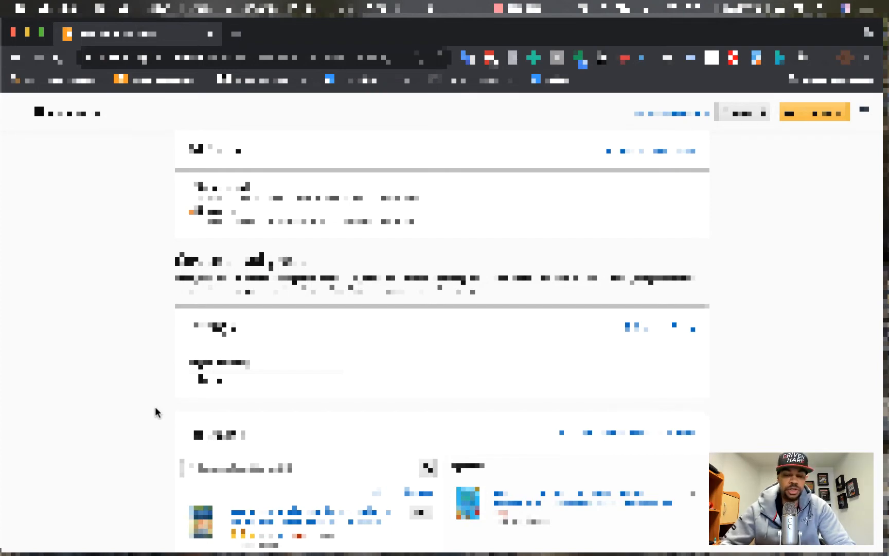
pyautogui.scroll(-15, 157, 411)
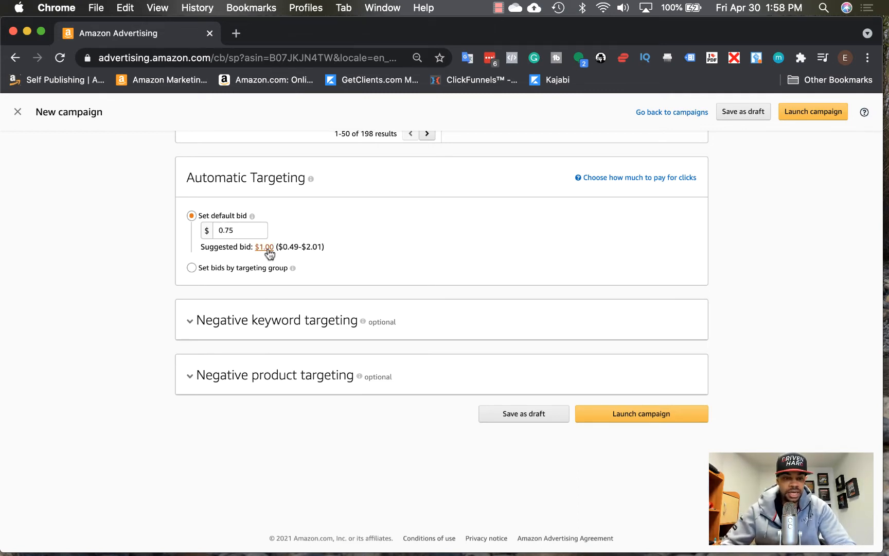
# Change the automatic targeting default bid from 0.75 to 0.50 and expand Negative keyword targeting.
pyautogui.moveTo(227, 228); pyautogui.dragTo(266, 234)
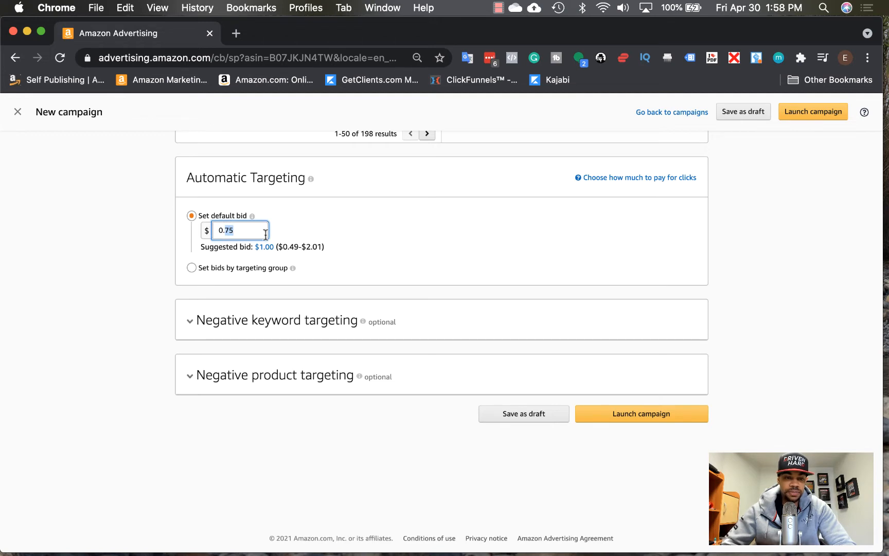
pyautogui.press('Right')
pyautogui.write('50')
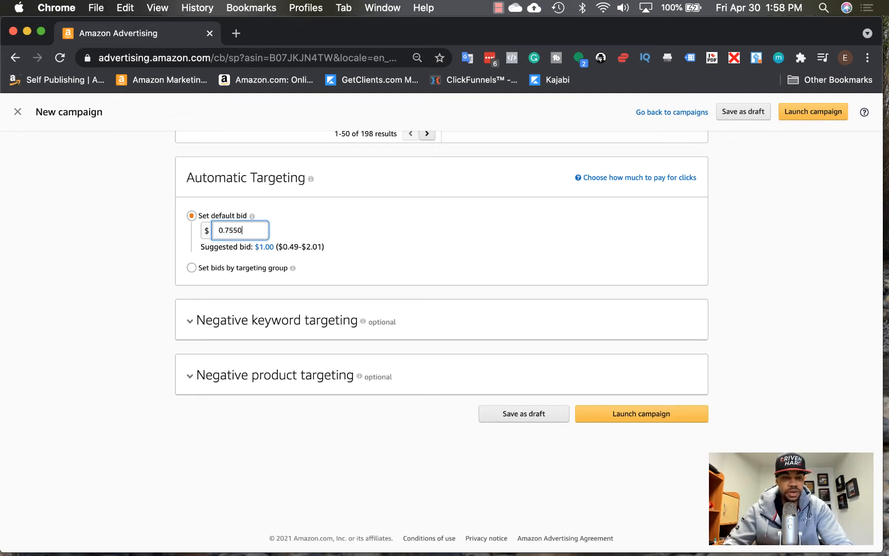
pyautogui.press('BackSpace')
pyautogui.press('BackSpace')
pyautogui.press('BackSpace')
pyautogui.press('BackSpace')
pyautogui.write('.50')
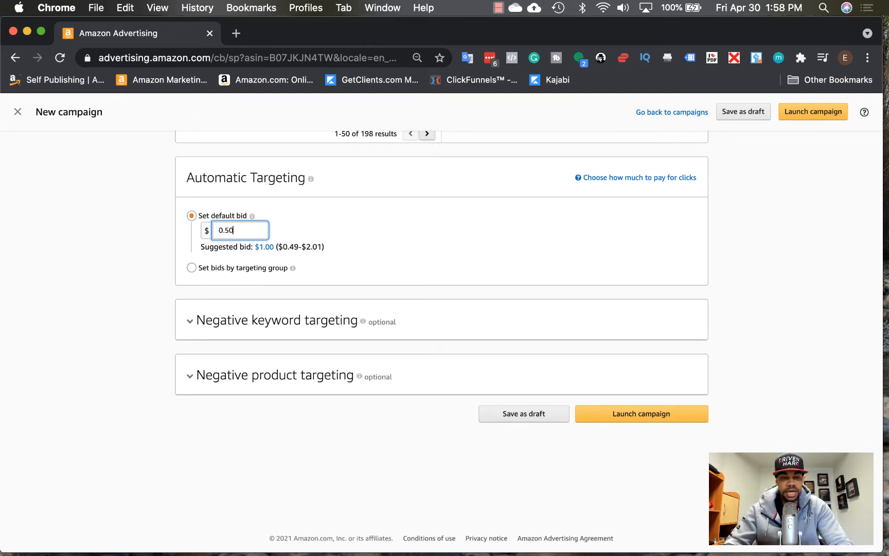
pyautogui.click(355, 254)
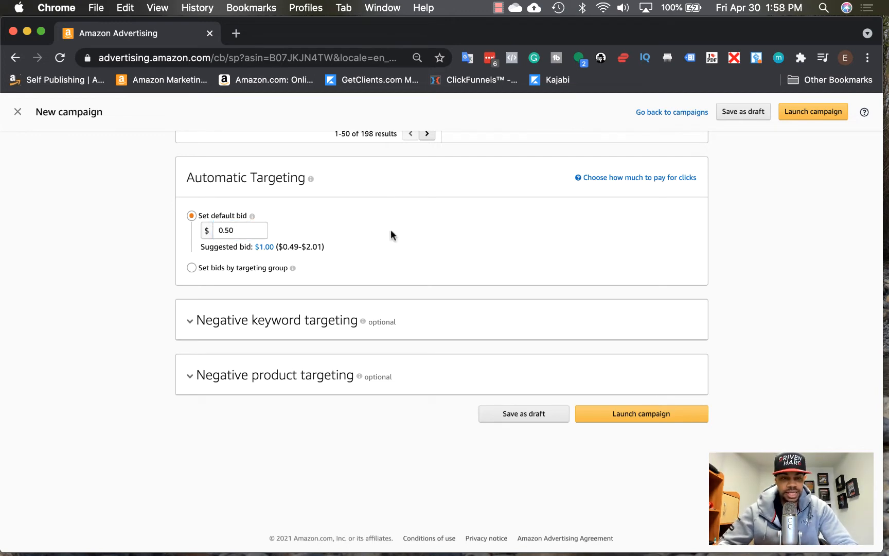
pyautogui.click(178, 328)
pyautogui.click(242, 381)
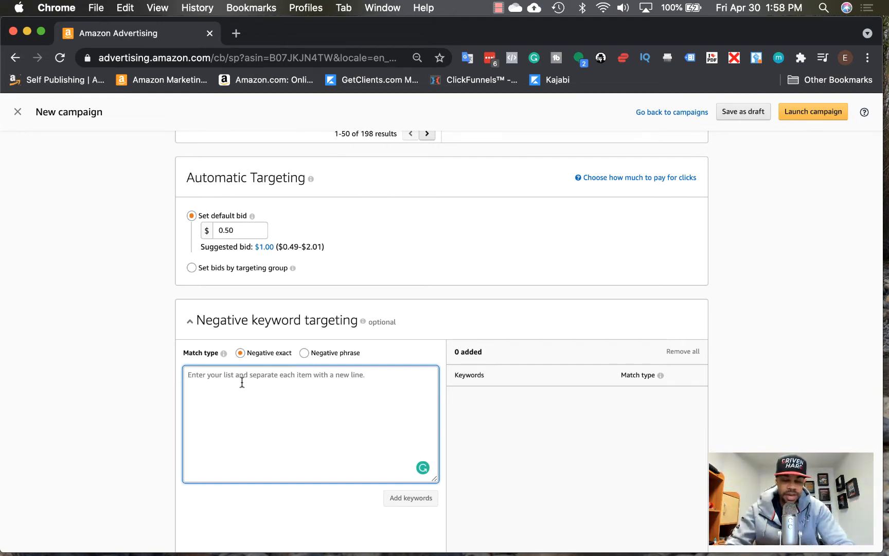
pyautogui.write('aud')
pyautogui.press('BackSpace')
pyautogui.press('BackSpace')
pyautogui.press('BackSpace')
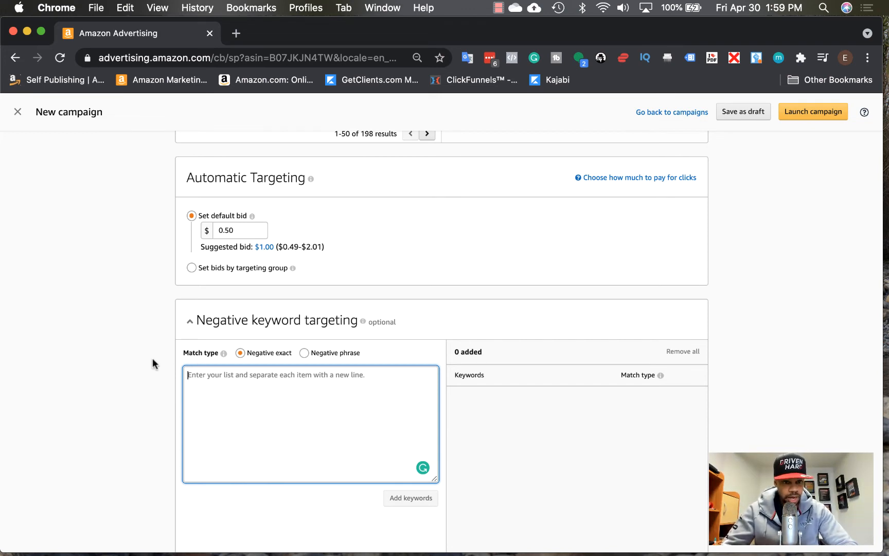
pyautogui.scroll(-3, 153, 363)
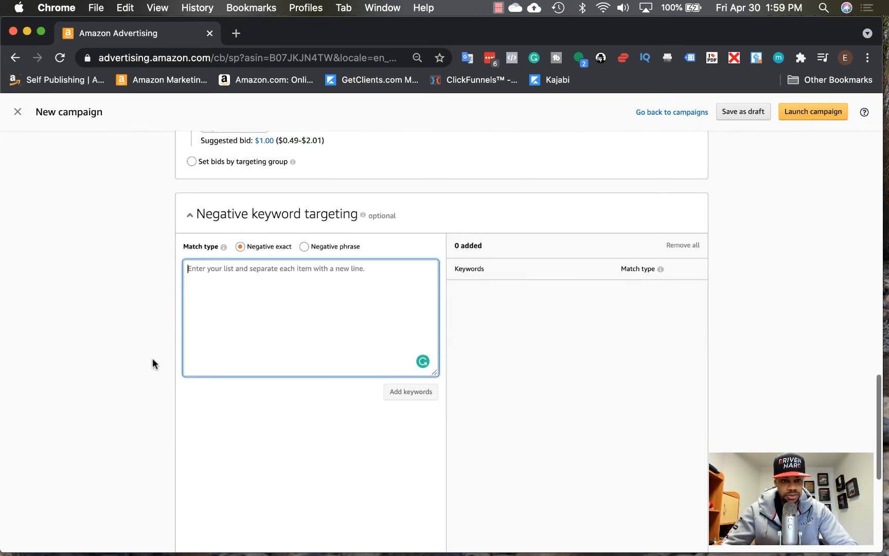
# Collapse the Negative keyword targeting section, leaving no negative keywords added.
pyautogui.click(192, 227)
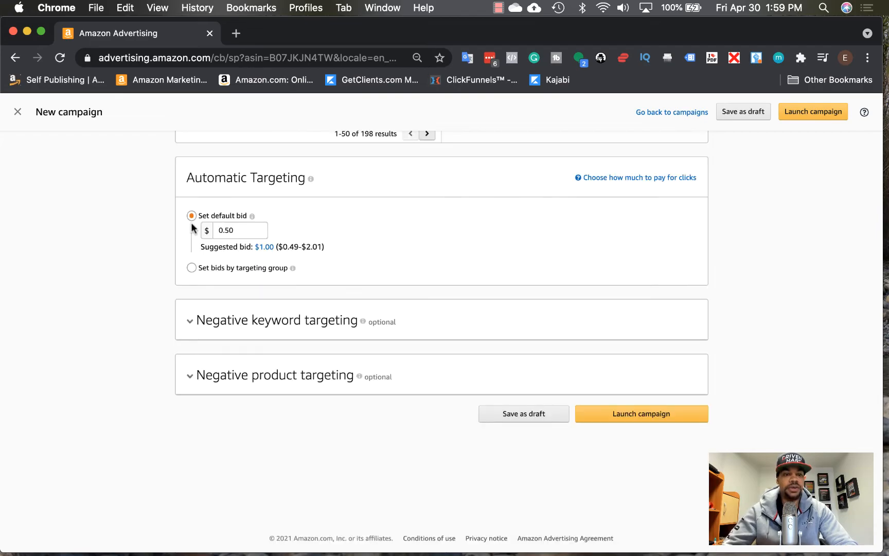